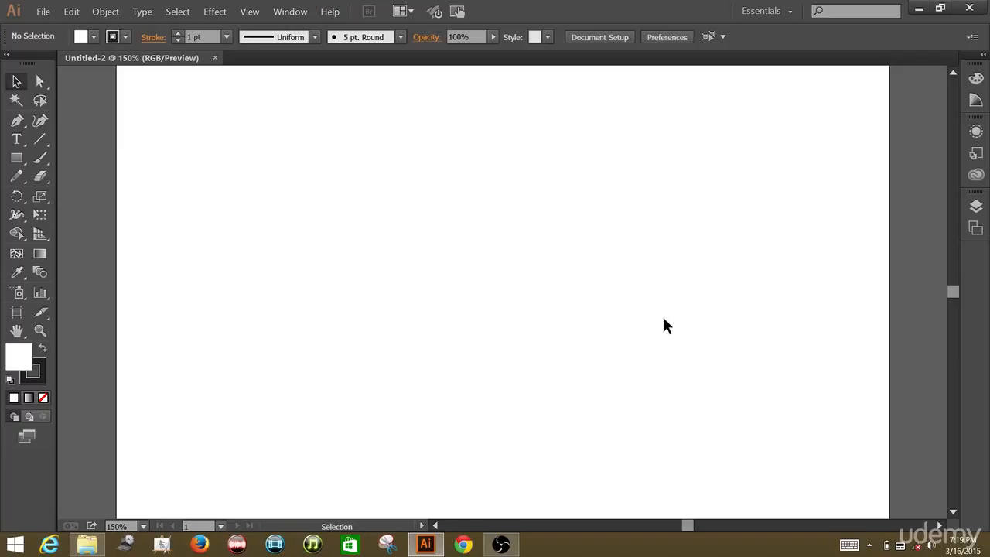
Step: Create a rectangular text area in the artboard's upper left and enter "This is text" at 50 pt
click(16, 140)
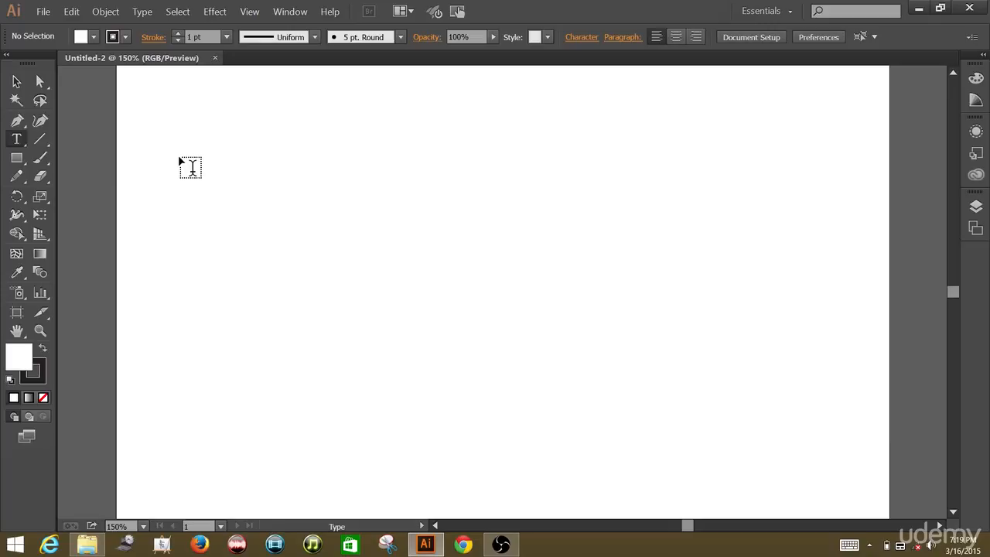
drag(179, 158, 455, 255)
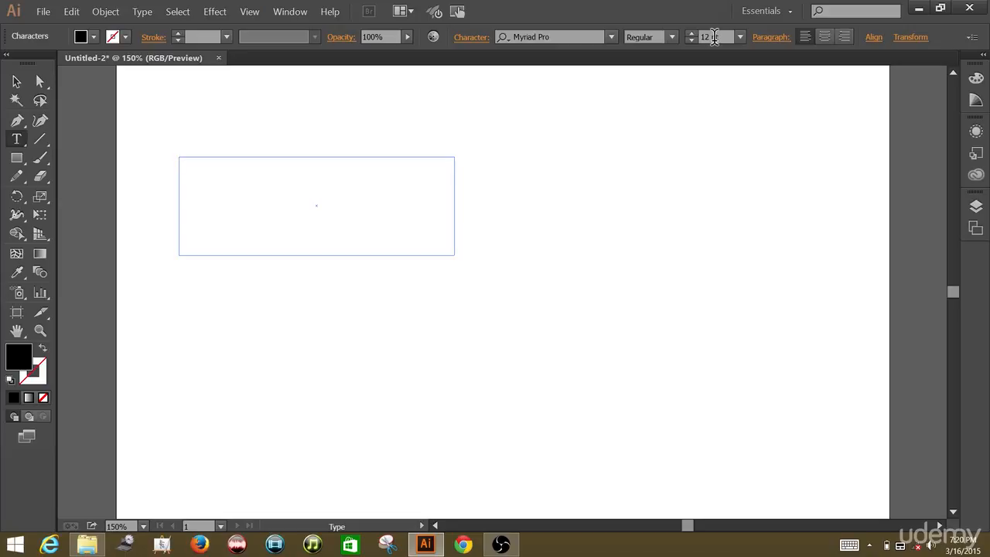
double_click(708, 37)
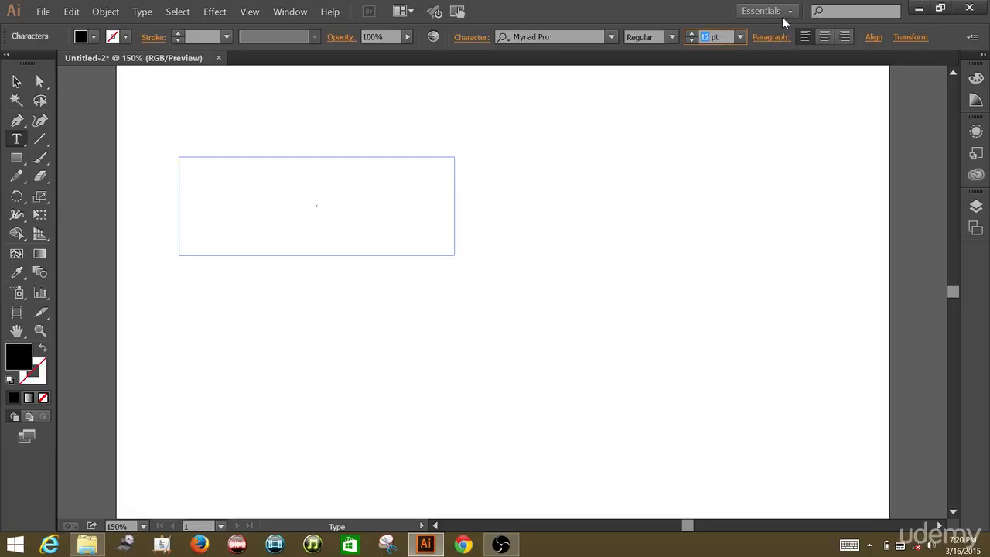
text(50)
key(Return)
text(This)
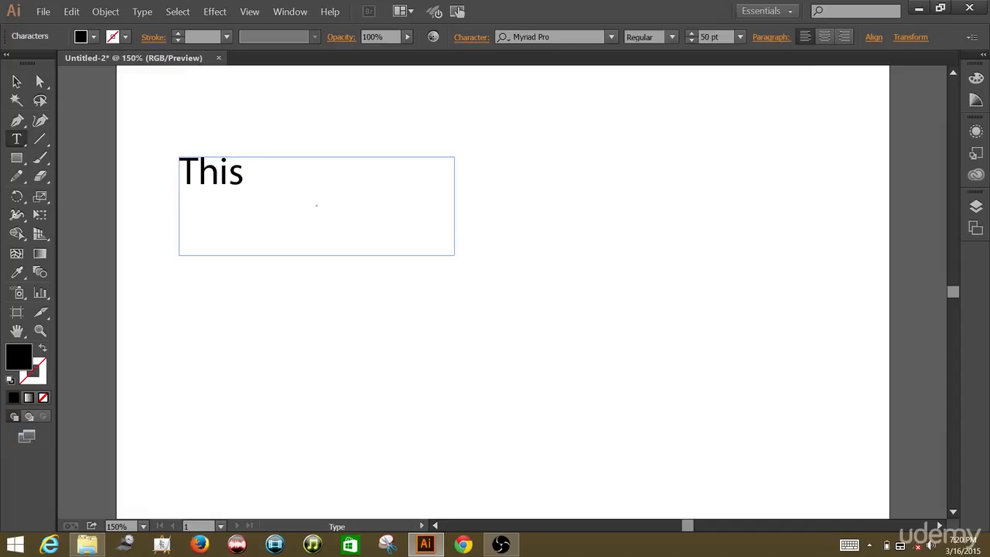
text( is text)
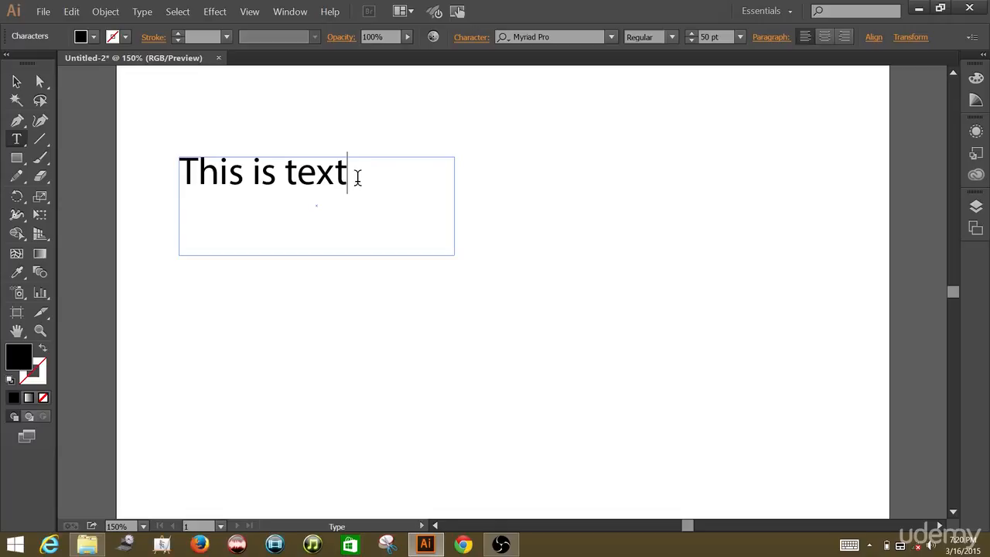
Step: Move the whole text frame up and to the right, near the top centre of the artboard
drag(338, 186, 181, 204)
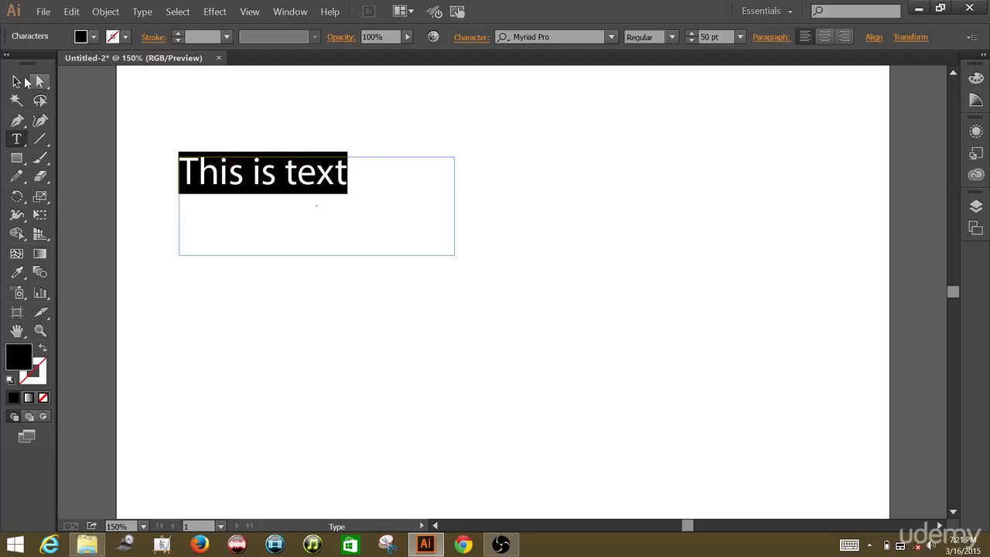
click(17, 82)
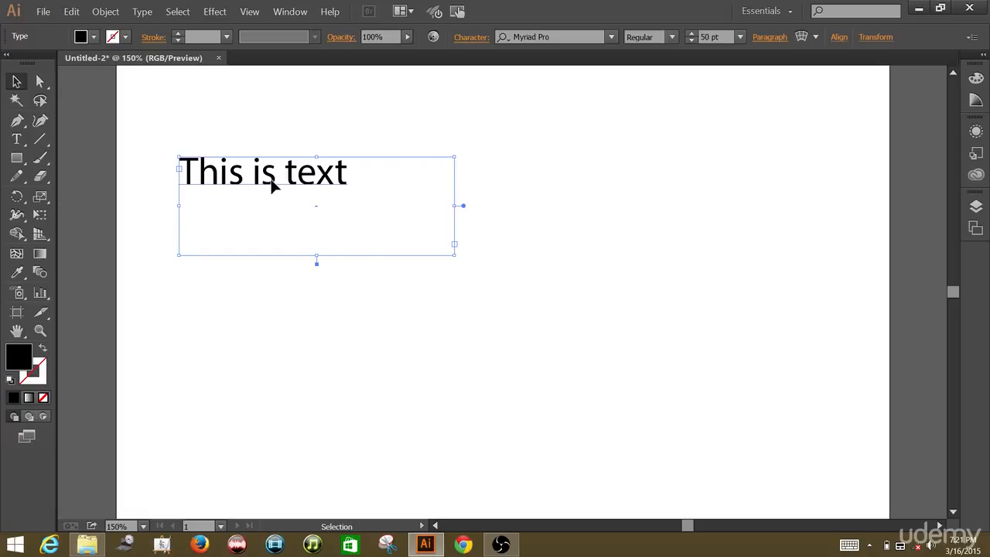
drag(273, 184, 443, 140)
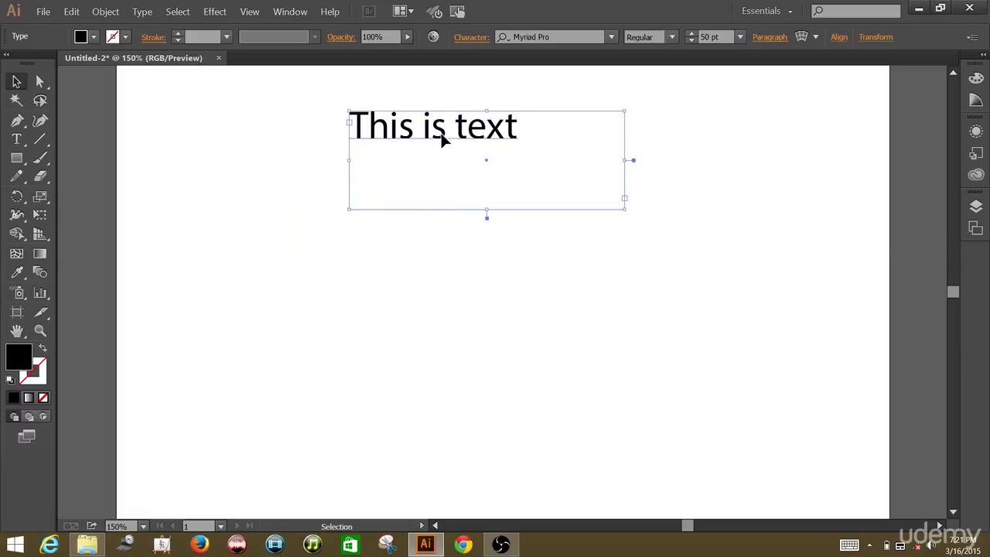
Step: Try several swatches as the text's fill colour and settle on the dark red one
click(95, 38)
click(85, 63)
click(77, 75)
click(54, 84)
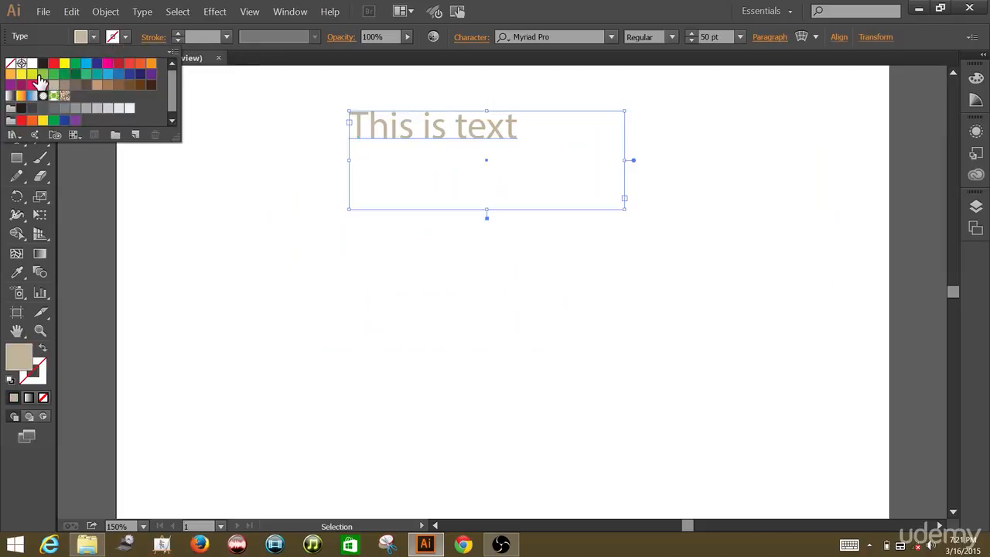
click(34, 74)
click(21, 74)
click(85, 73)
click(119, 64)
click(324, 84)
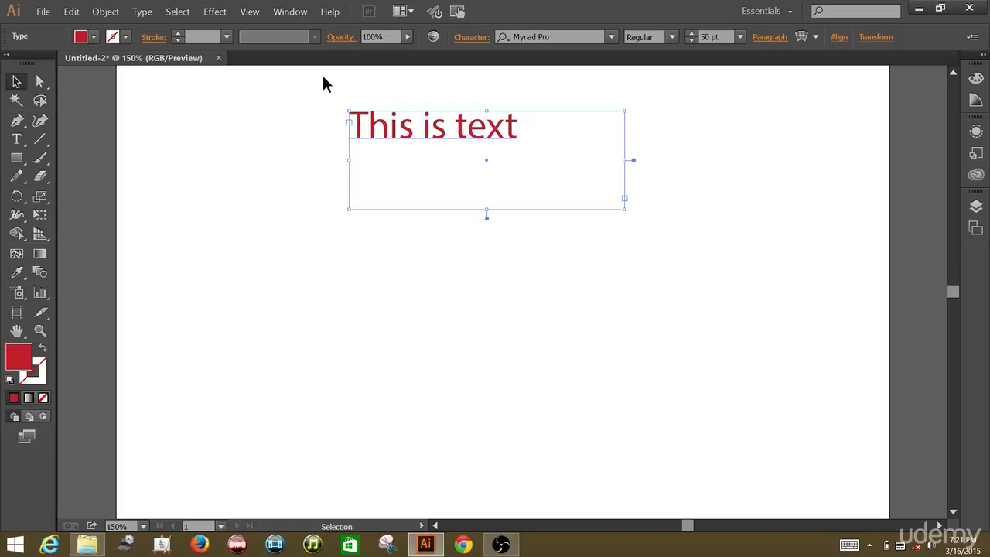
Step: Give the text a black stroke and set its weight to 2 pt after trying heavier weights
key(ctrl+plus)
key(ctrl+plus)
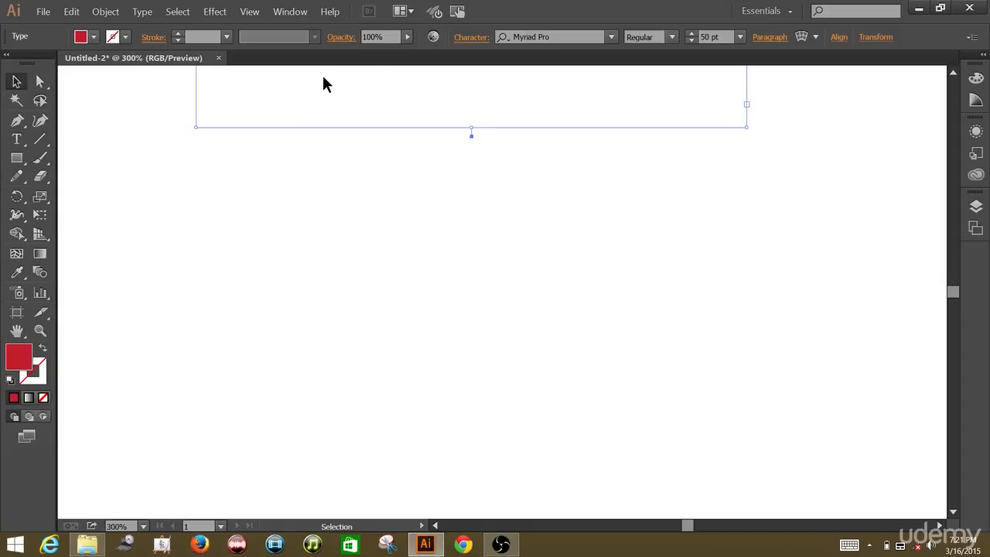
drag(323, 75, 307, 301)
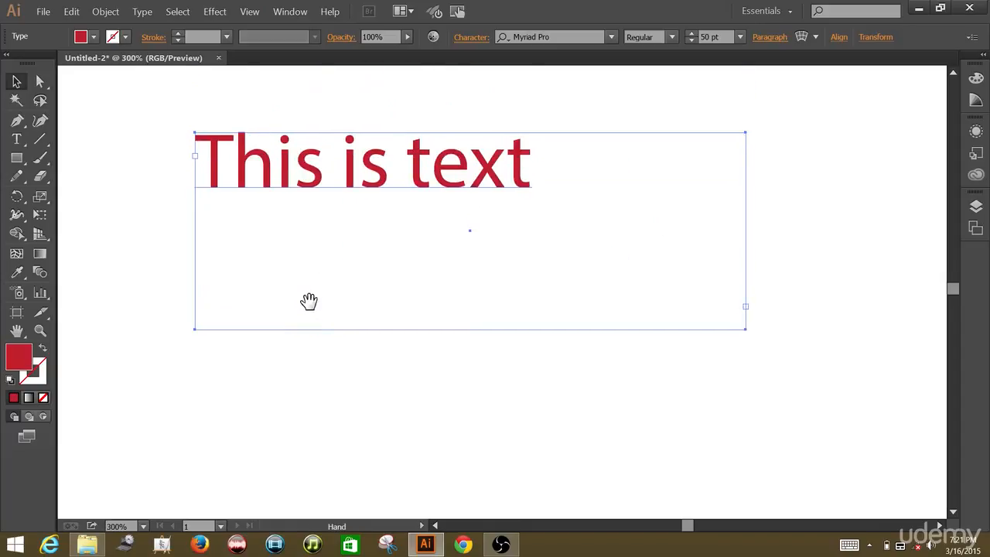
click(127, 37)
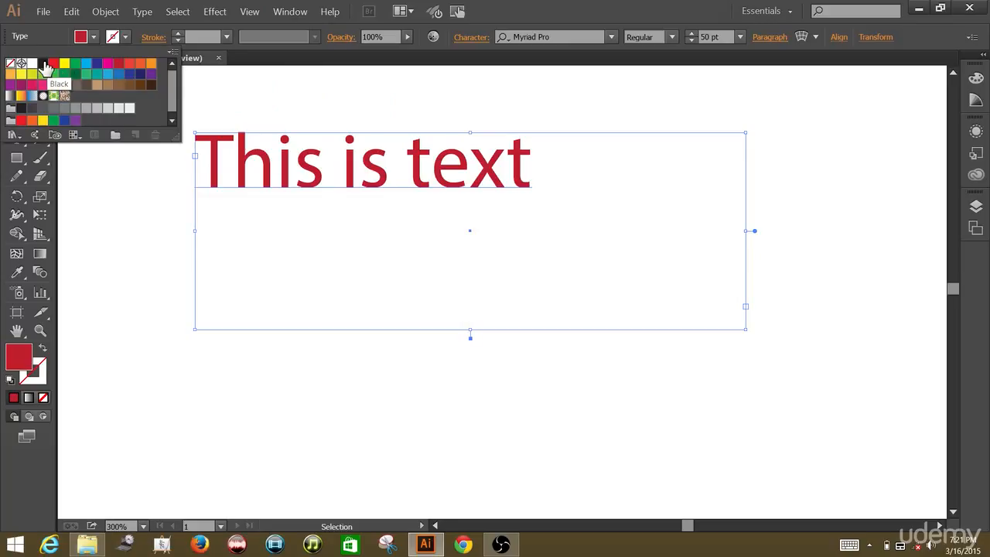
click(43, 63)
click(179, 33)
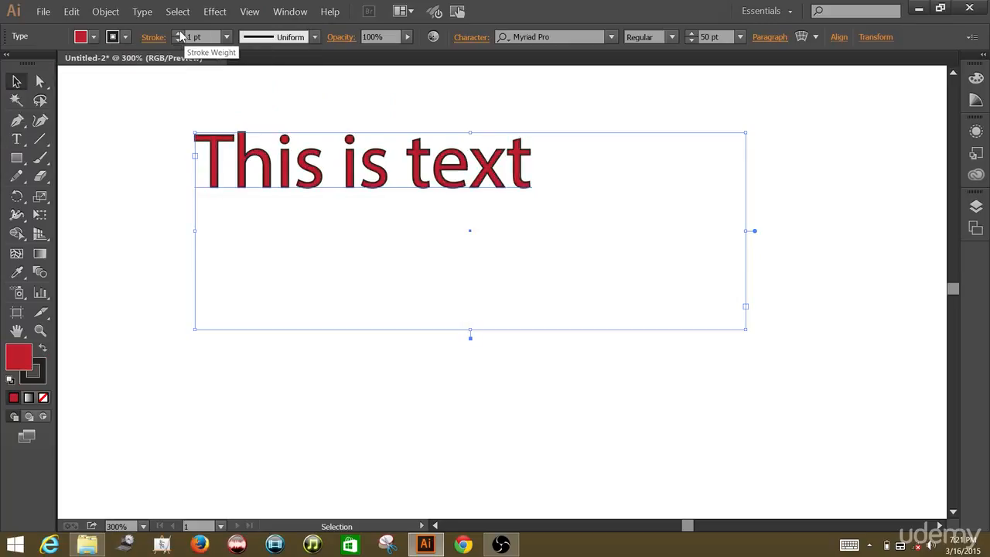
click(180, 32)
click(180, 33)
click(180, 32)
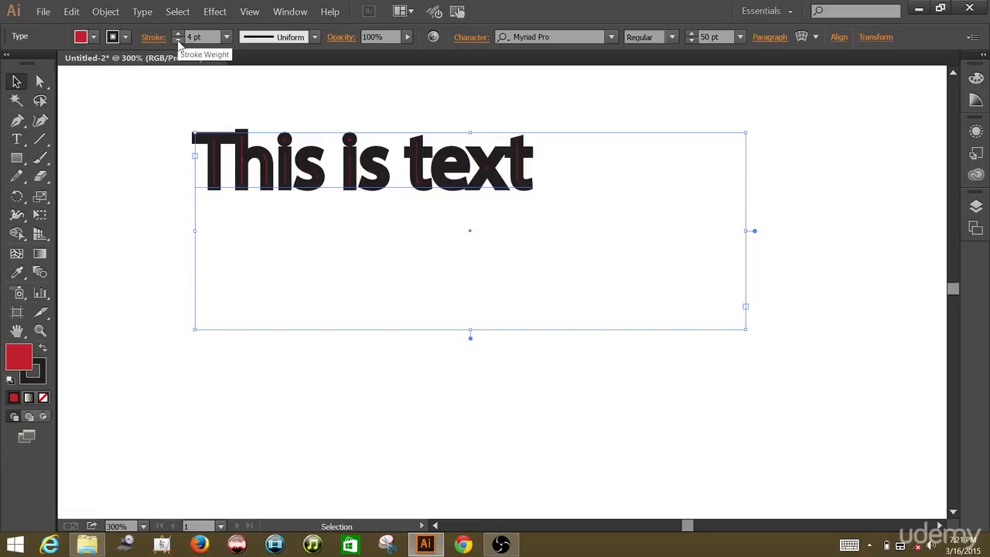
click(179, 41)
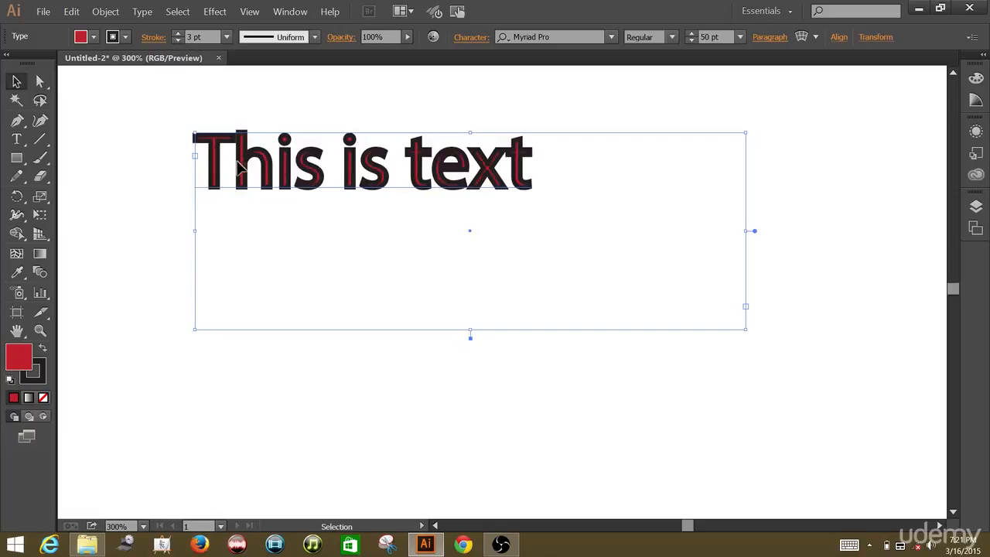
click(179, 41)
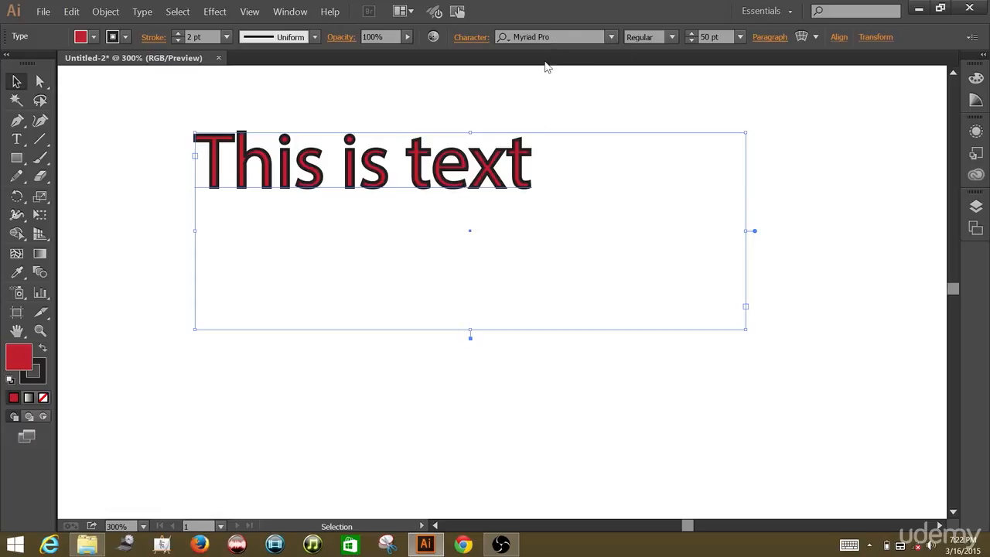
Step: Choose Myriad Pro from the available fonts and try the Bold Condensed, Semibold and Italic styles on the text
click(611, 37)
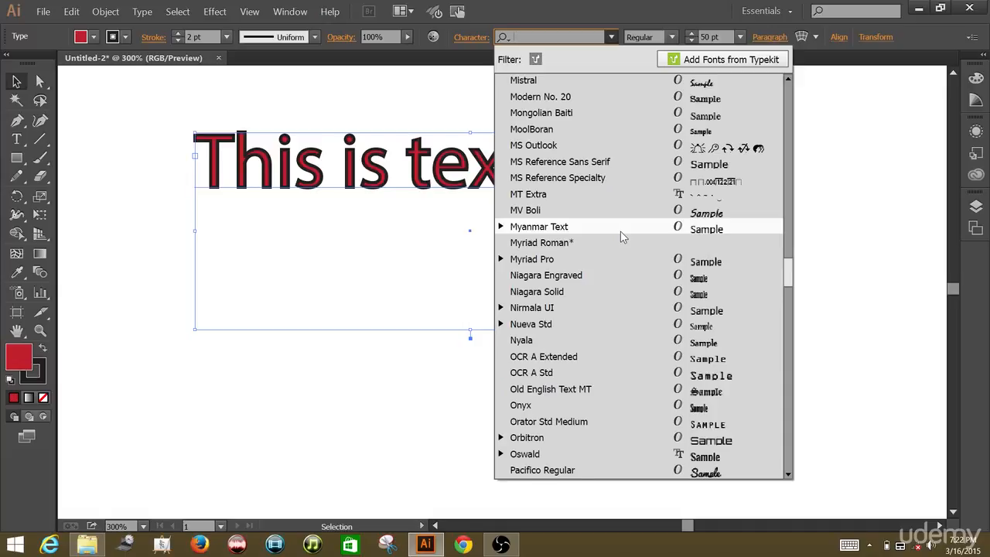
click(590, 263)
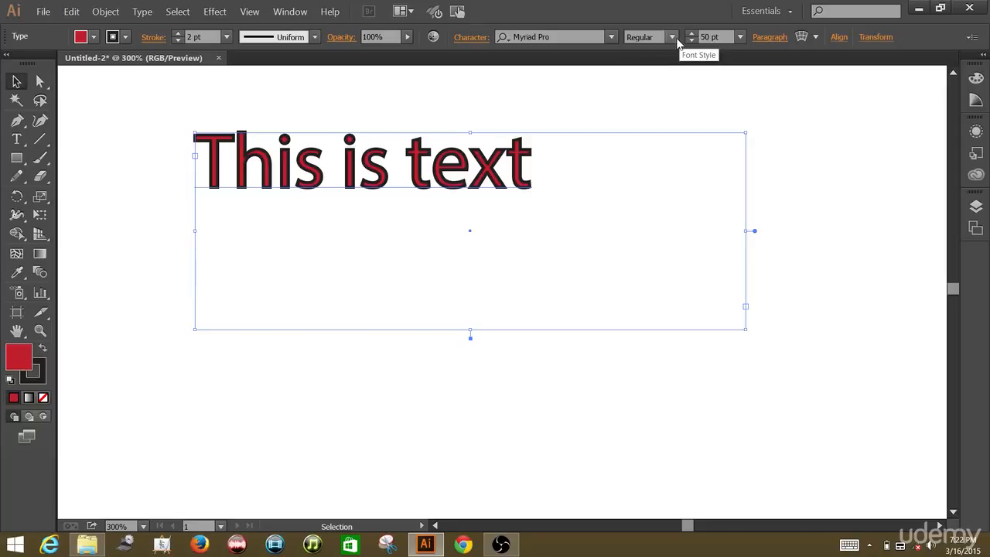
click(677, 41)
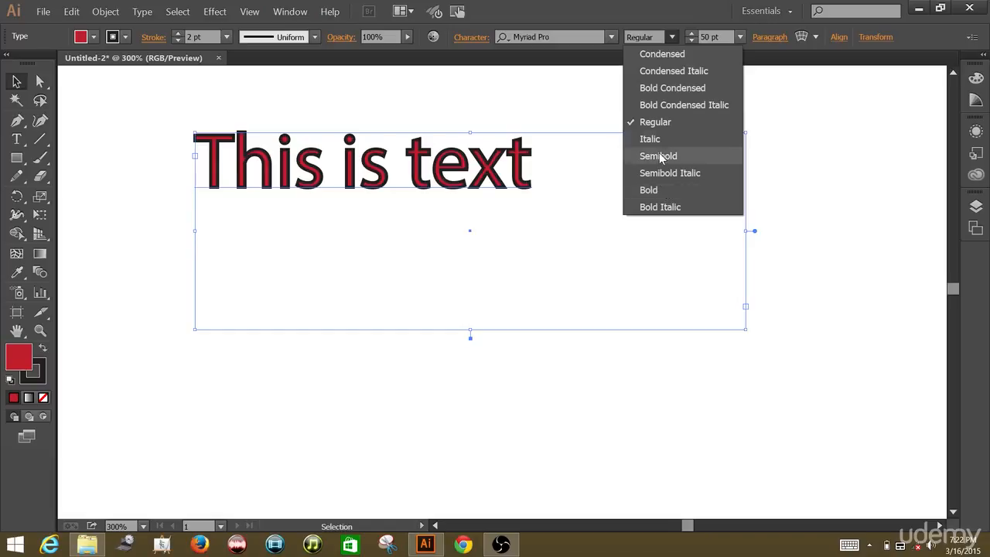
click(672, 88)
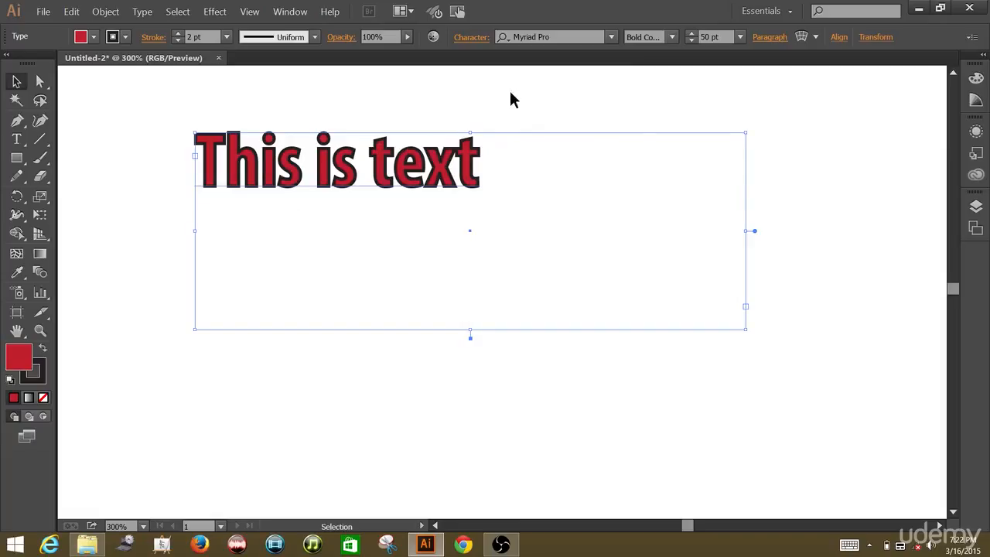
click(673, 39)
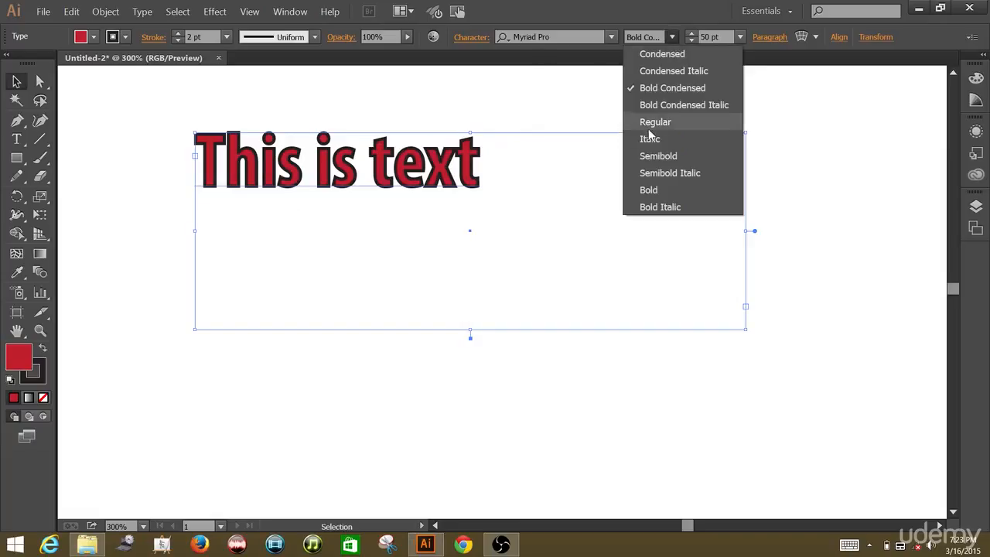
click(647, 154)
click(671, 37)
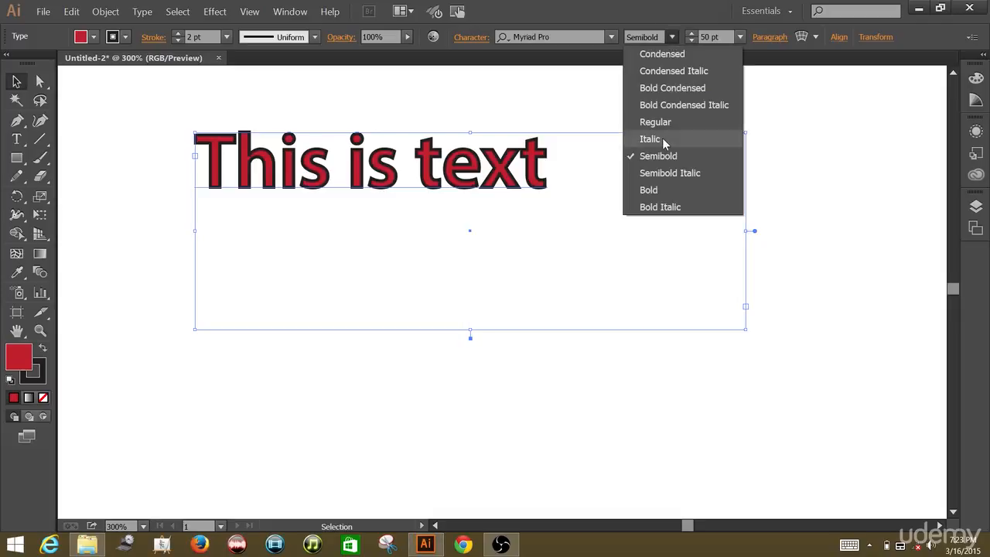
click(662, 139)
Step: Set the text's font style to Bold
click(673, 37)
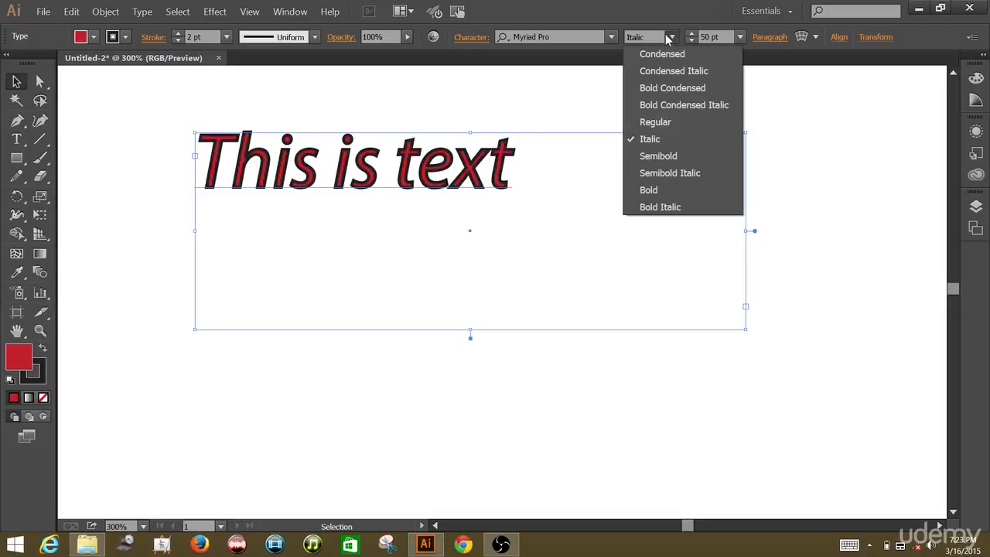
click(655, 190)
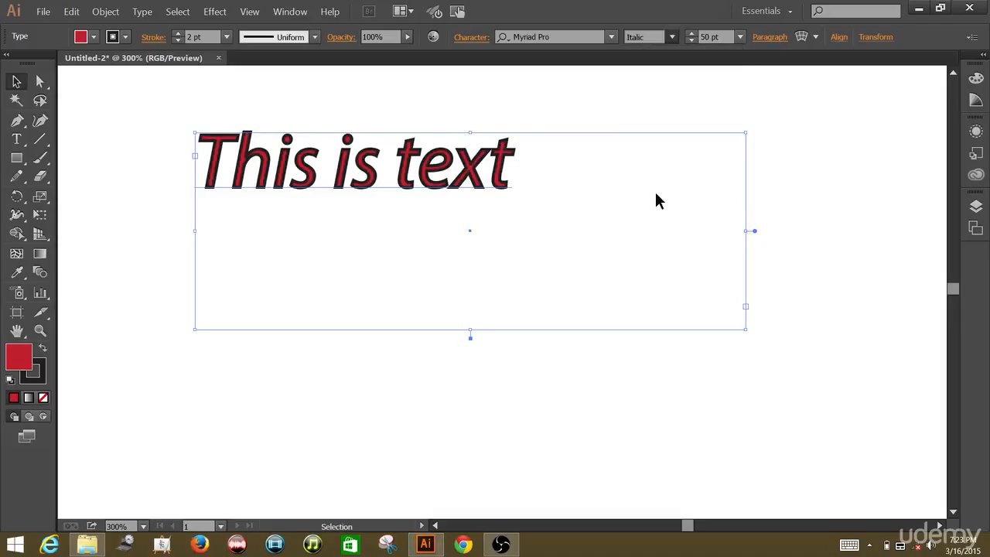
click(667, 36)
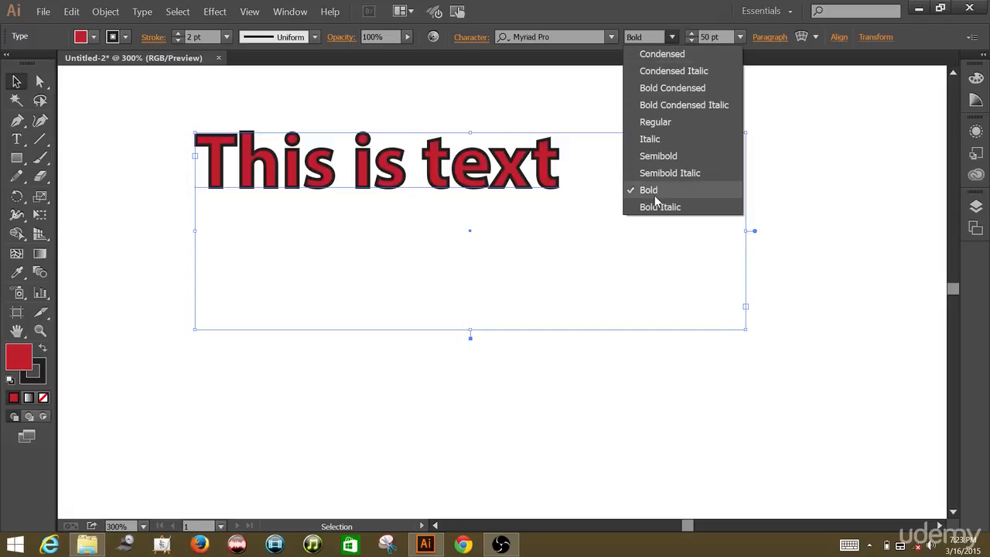
click(600, 85)
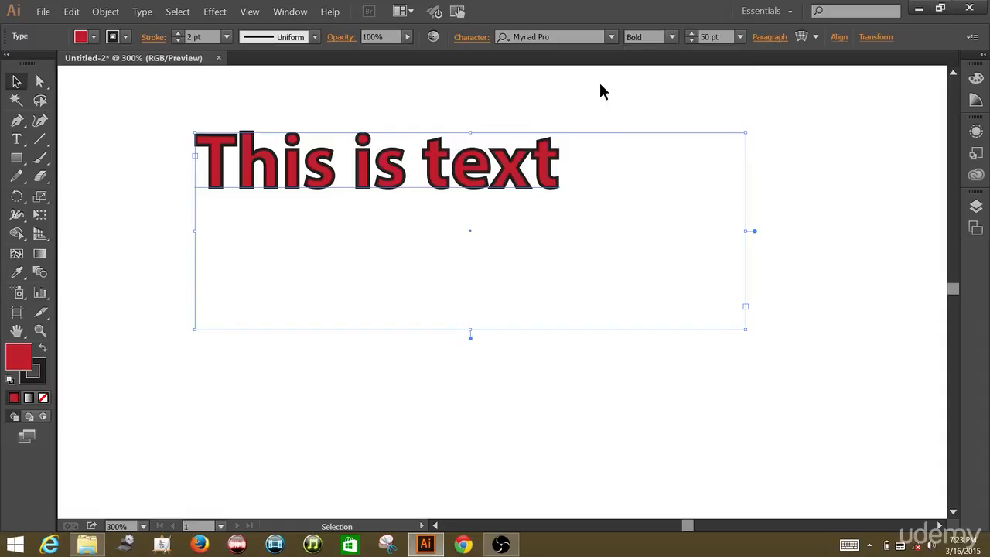